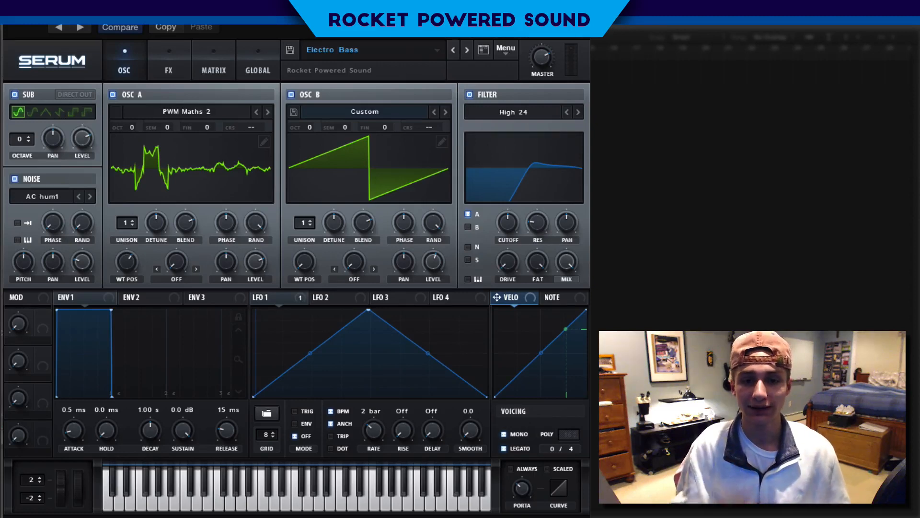
- Reset the synth to the Init preset, and enable the Sub and Noise oscillators
click(507, 50)
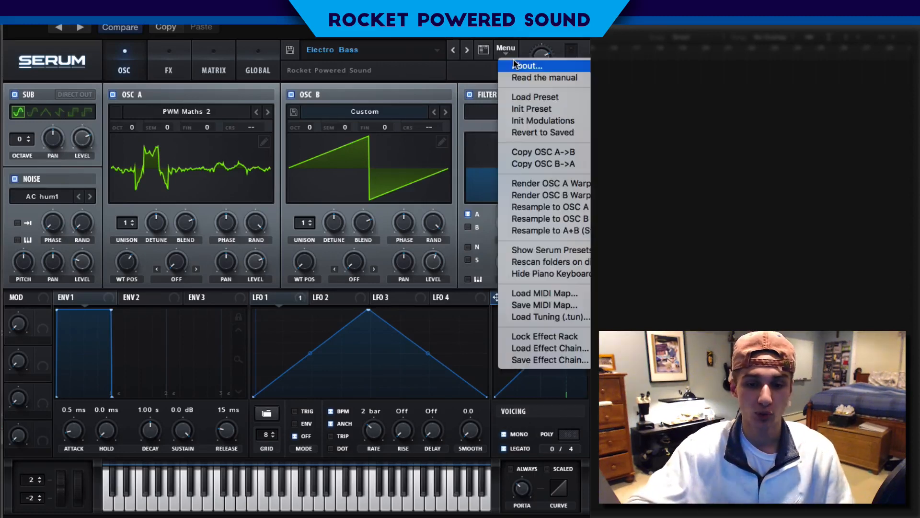
click(540, 109)
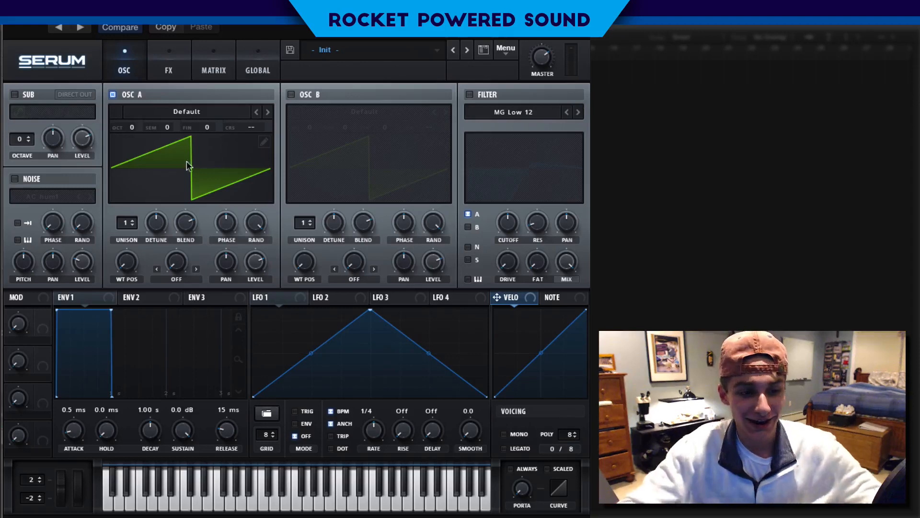
click(15, 94)
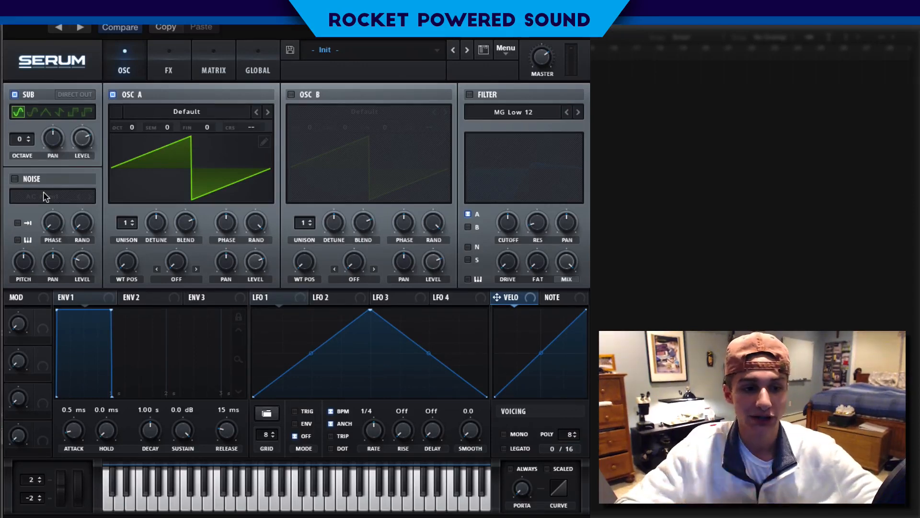
click(15, 180)
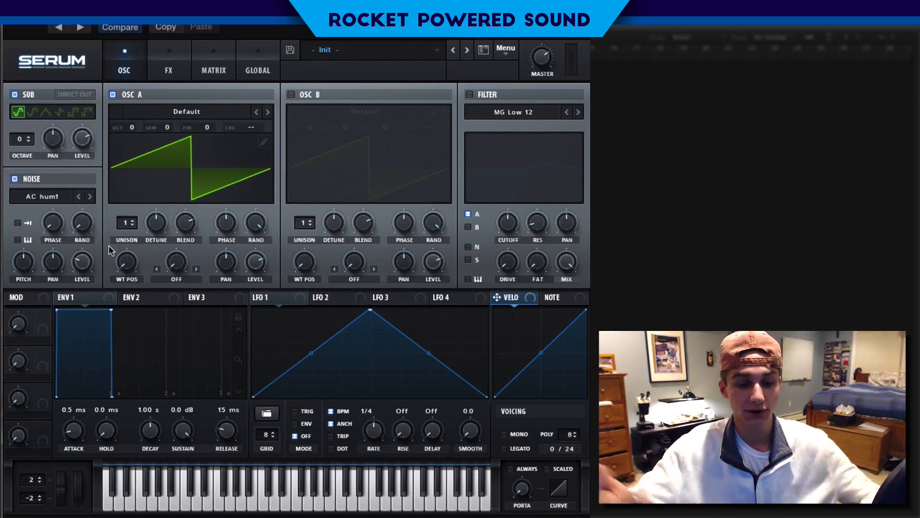
- Load the Analog wavetable PWM Maths 2 into Osc A and raise its wavetable position past the midpoint
click(186, 113)
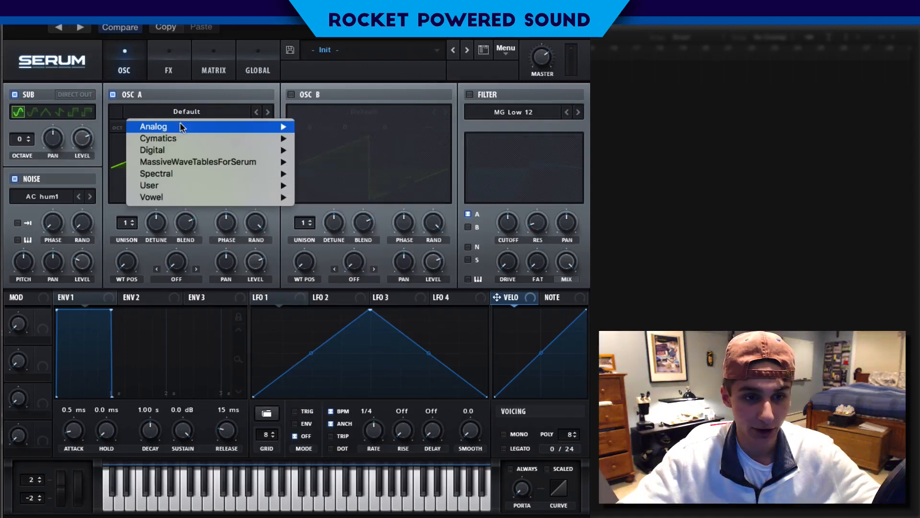
mouse_move(180, 122)
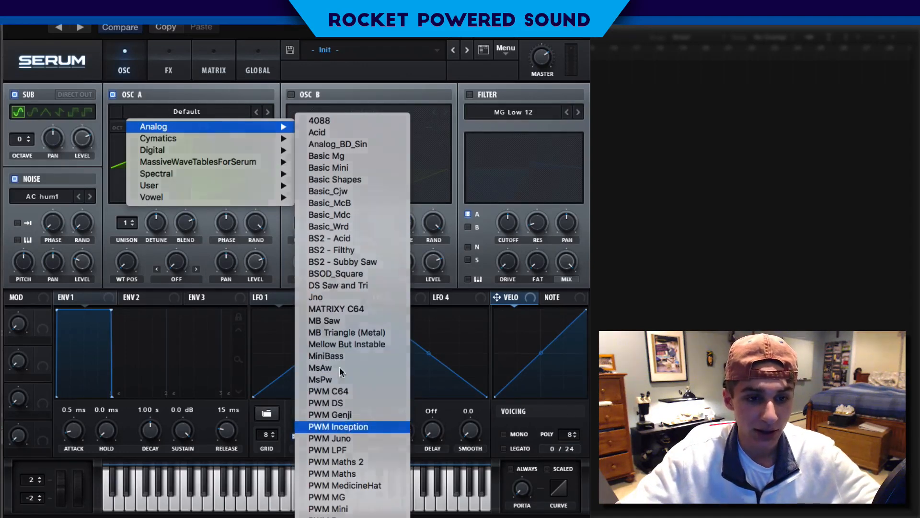
click(338, 426)
click(267, 112)
click(268, 112)
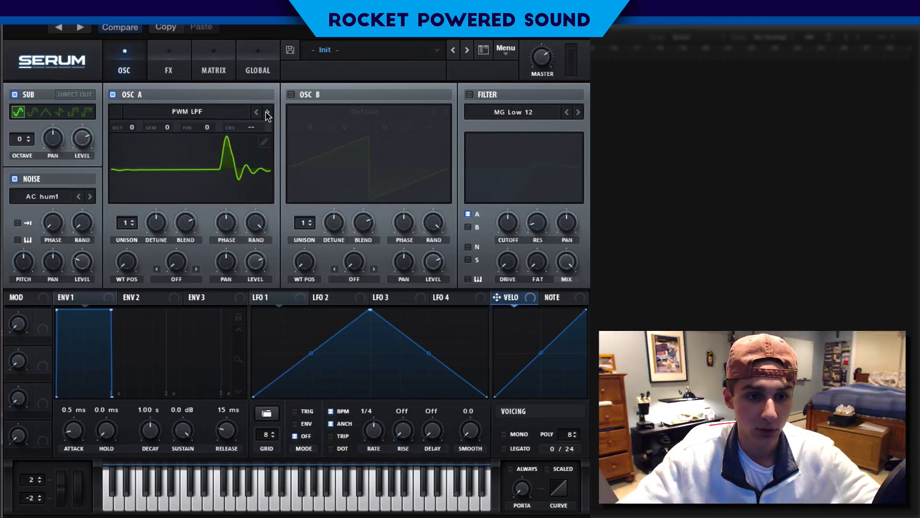
click(267, 112)
click(268, 112)
click(268, 113)
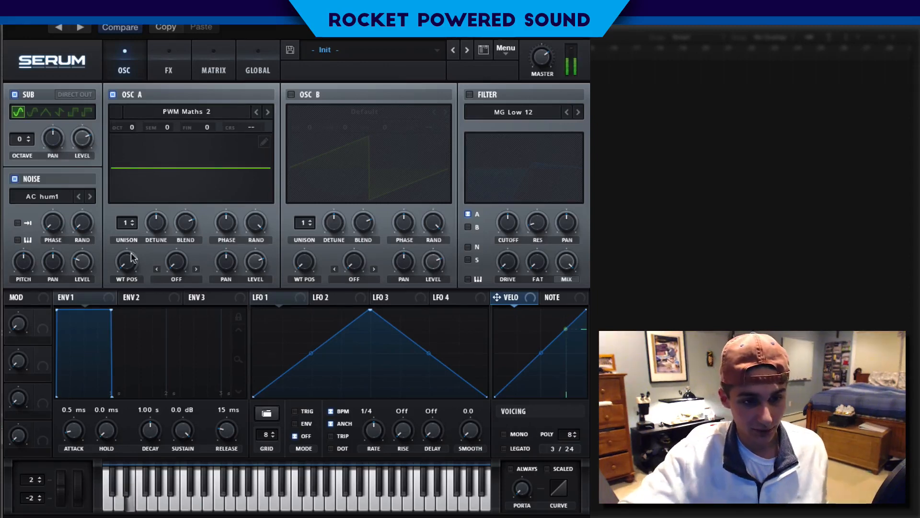
drag(128, 260, 151, 183)
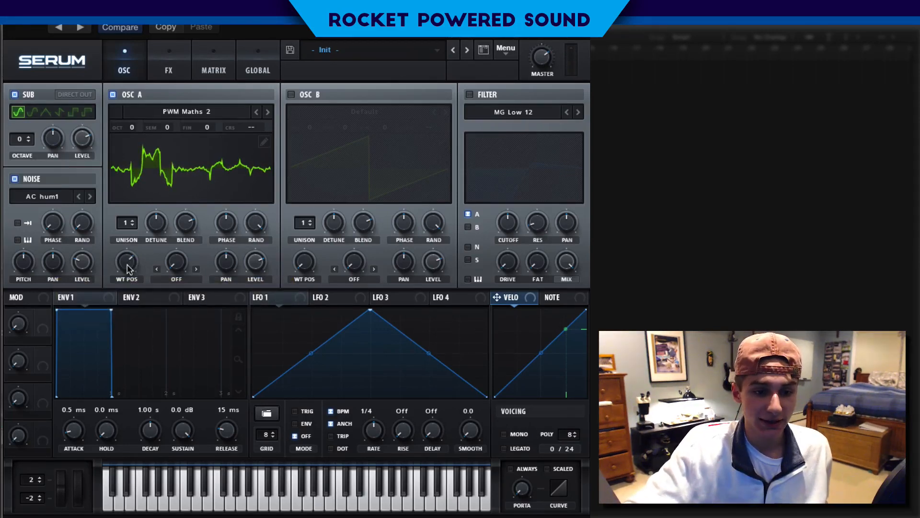
drag(112, 274, 116, 252)
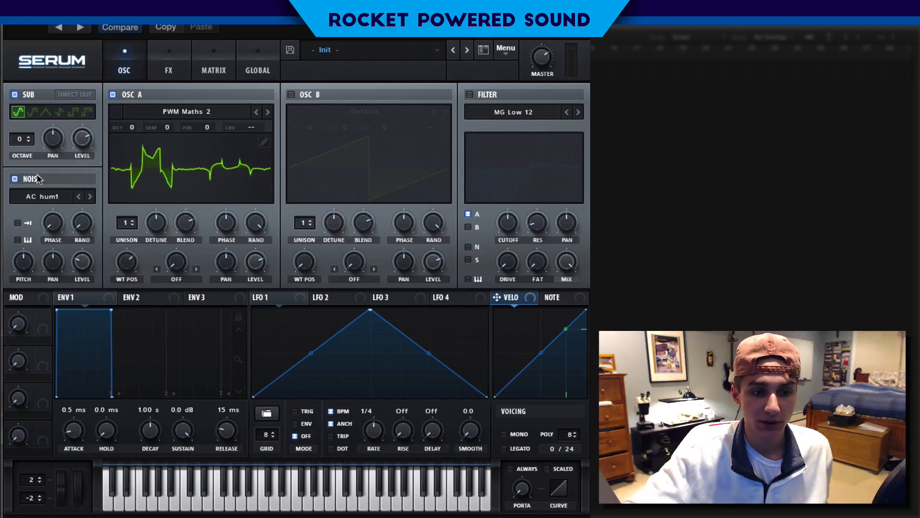
- Turn the Noise and Sub oscillators off and back on to compare the sound without them
click(15, 179)
click(15, 95)
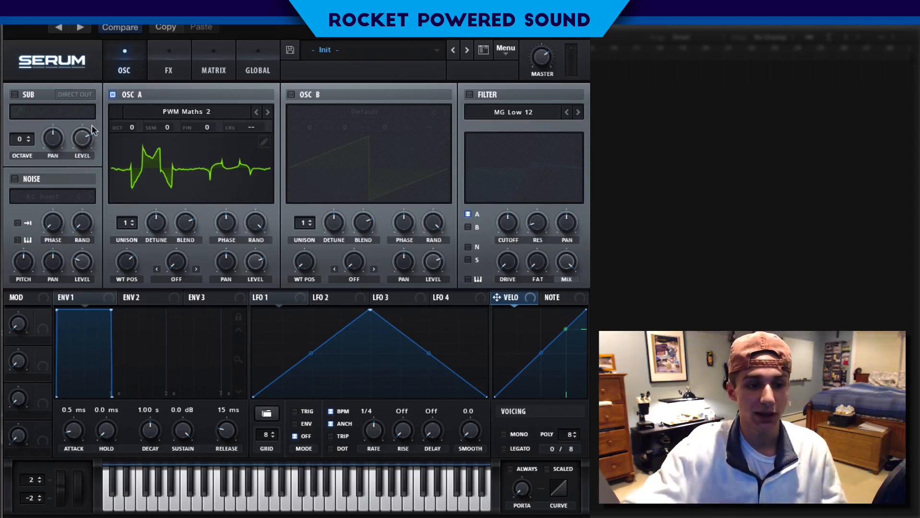
click(15, 179)
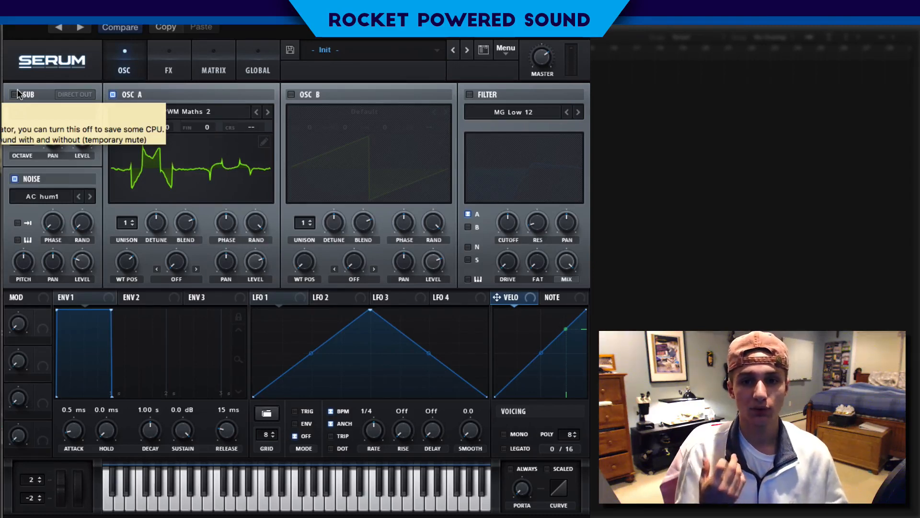
click(16, 94)
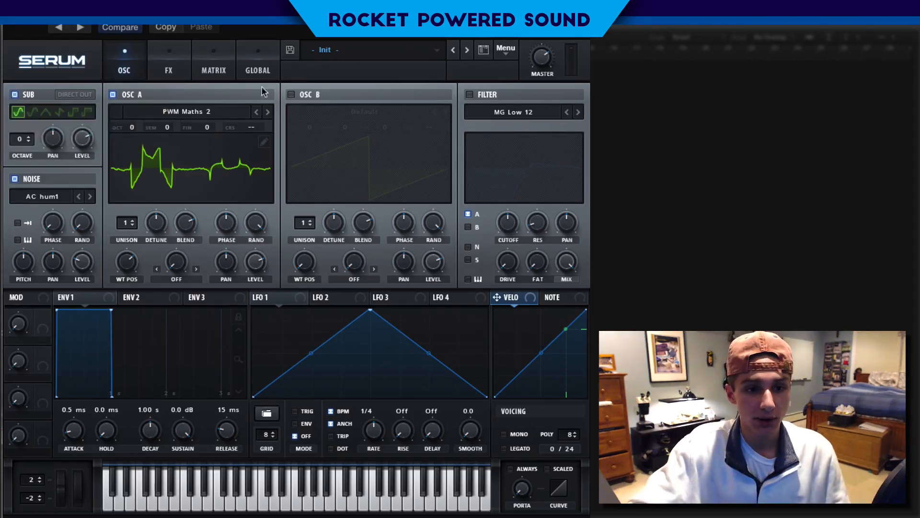
- Enable Osc B with its default wavetable and switch on the filter with the High 24 type
click(291, 94)
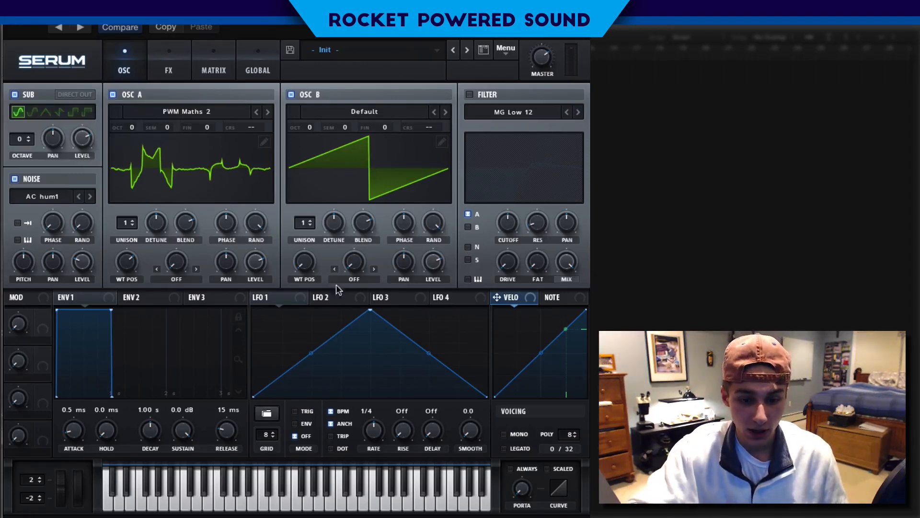
click(478, 92)
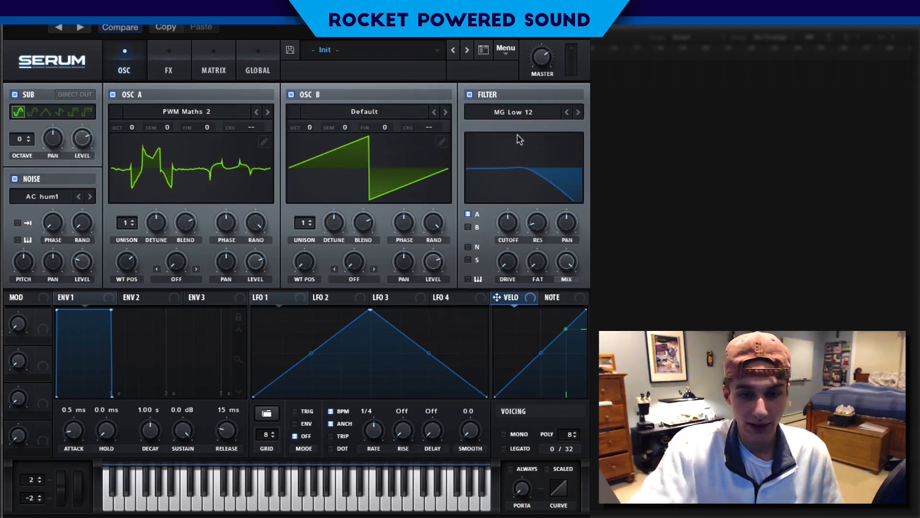
click(515, 109)
mouse_move(519, 126)
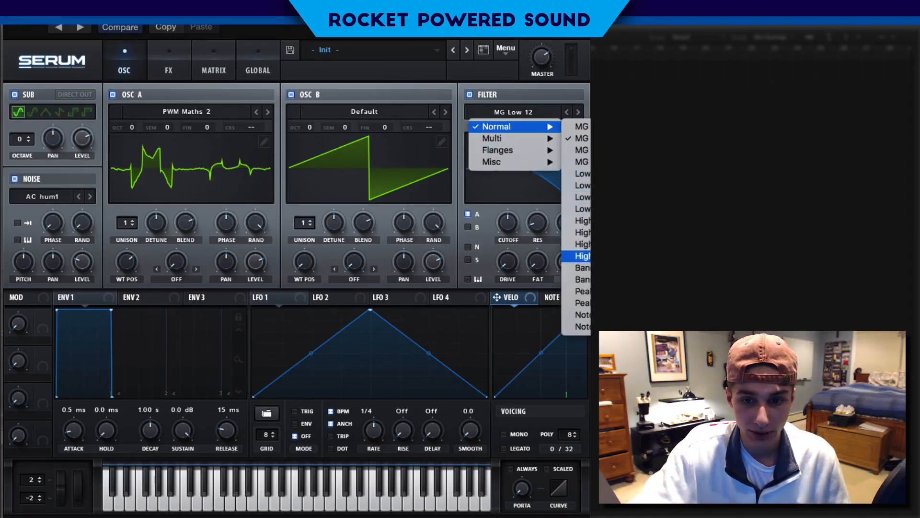
click(581, 256)
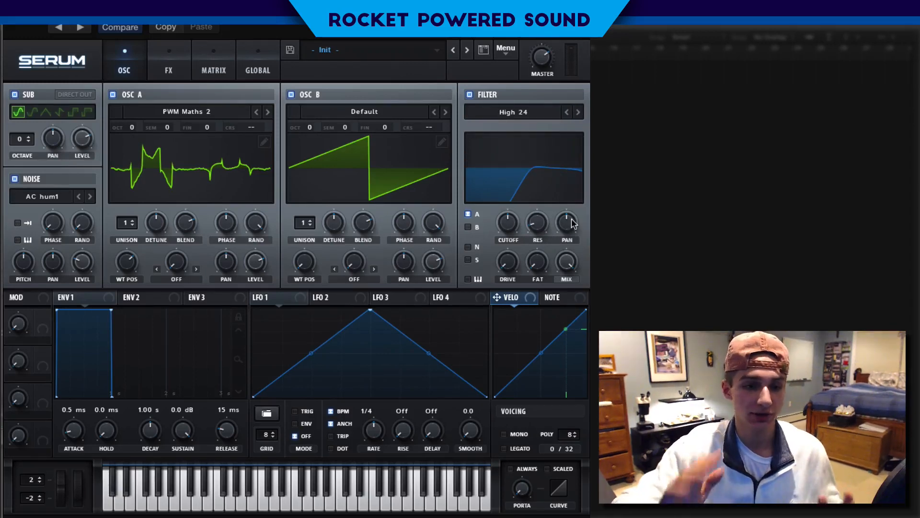
- Add the Hyper/Dimension effect, lower the Hyper mix, set the Dimension size to 2% and lower the Dimension mix
click(170, 77)
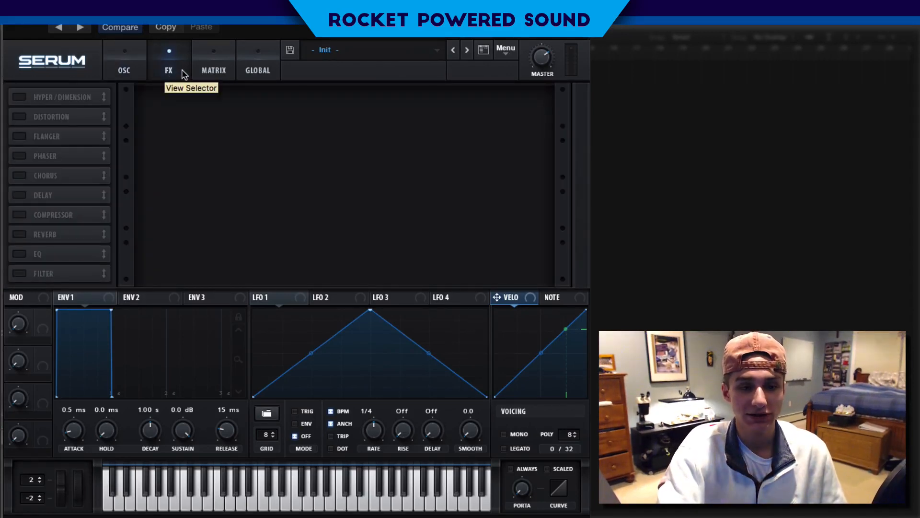
click(34, 98)
drag(367, 109, 363, 117)
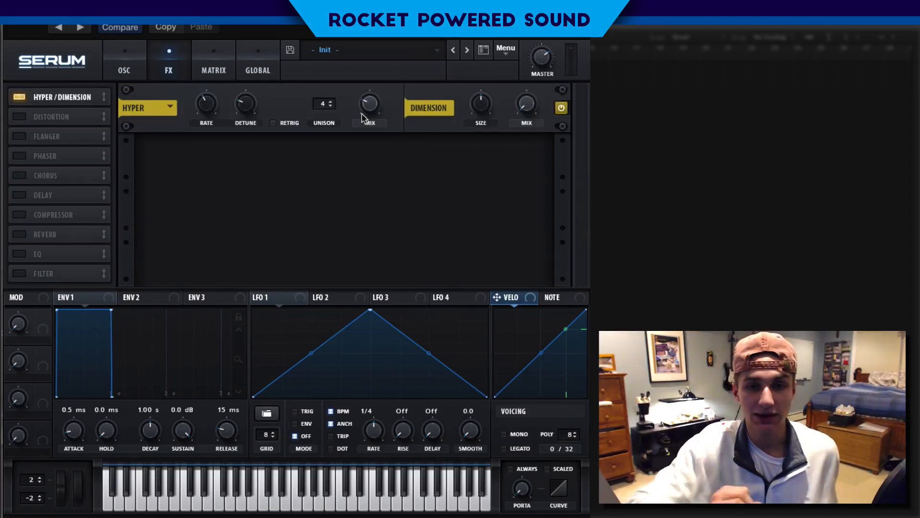
drag(470, 102, 437, 141)
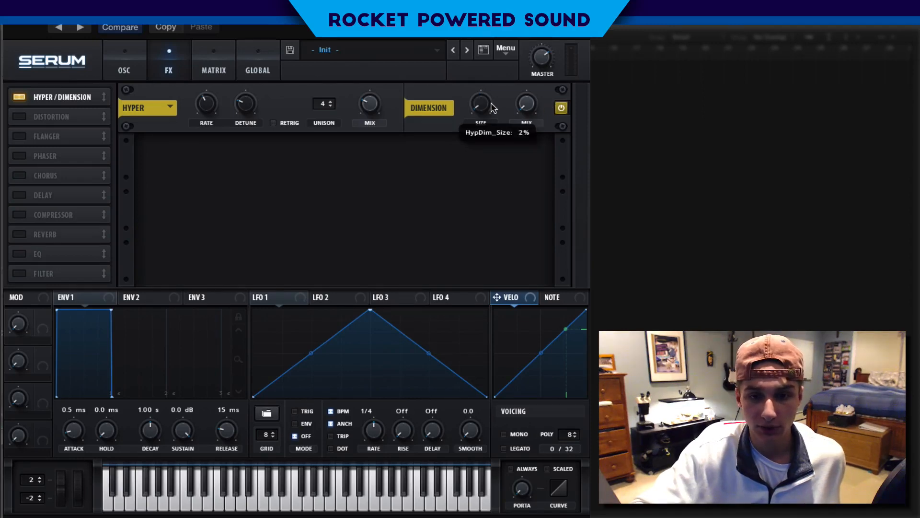
mouse_move(527, 92)
drag(527, 94, 520, 131)
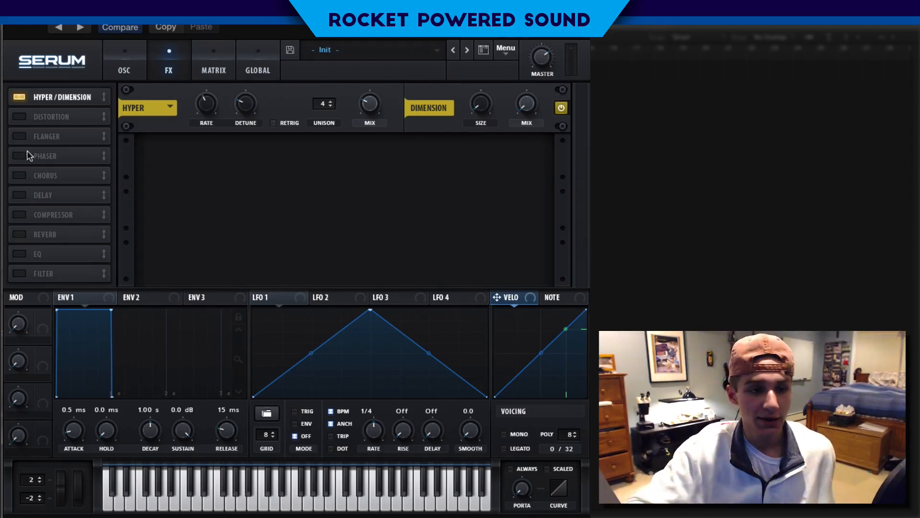
- Add the Tube Distortion effect, set its drive to 36% and adjust its mix
click(19, 116)
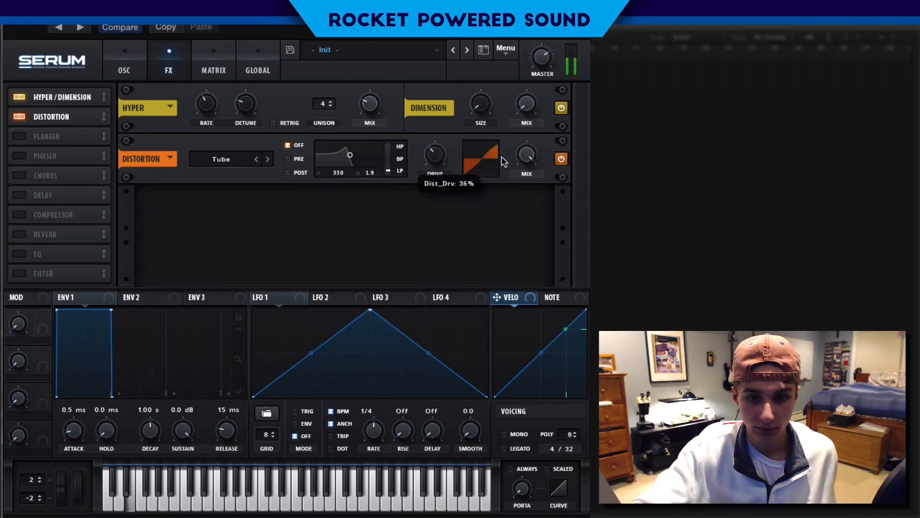
mouse_move(513, 168)
drag(511, 166, 510, 140)
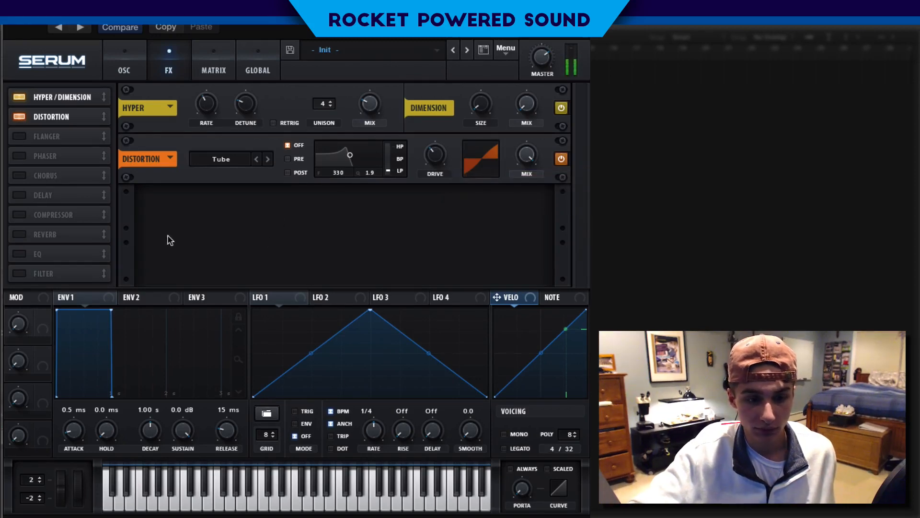
- Add the Phaser effect with its rate at minimum, depth at 9%, a low frequency and a reduced mix
click(25, 158)
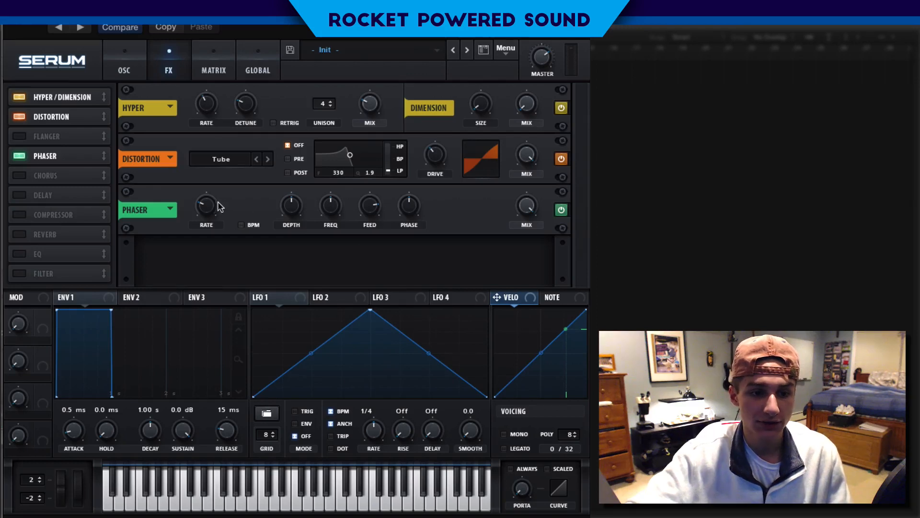
drag(219, 206, 212, 239)
drag(278, 211, 261, 253)
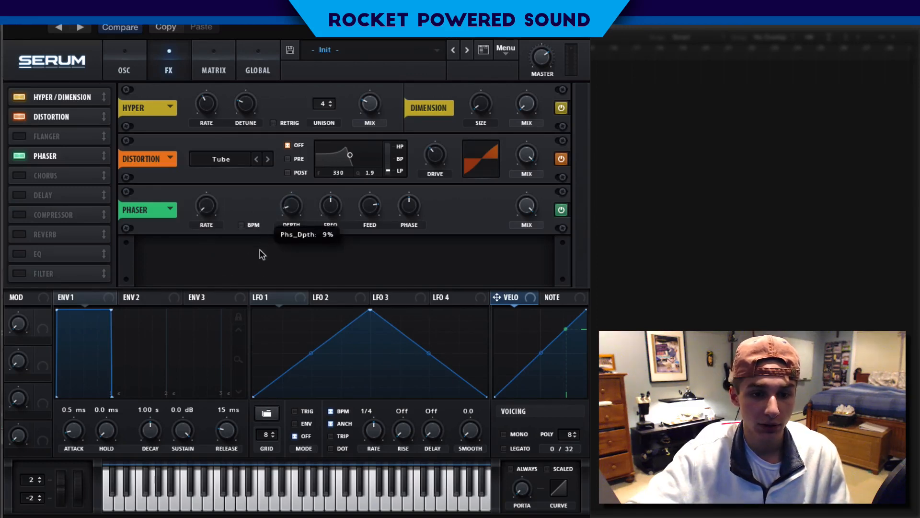
drag(332, 201, 310, 263)
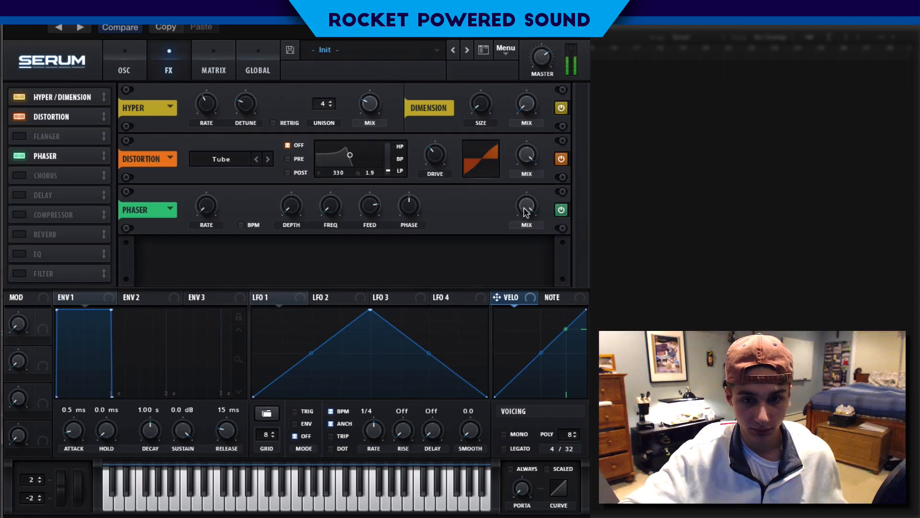
mouse_move(524, 207)
drag(524, 206, 468, 263)
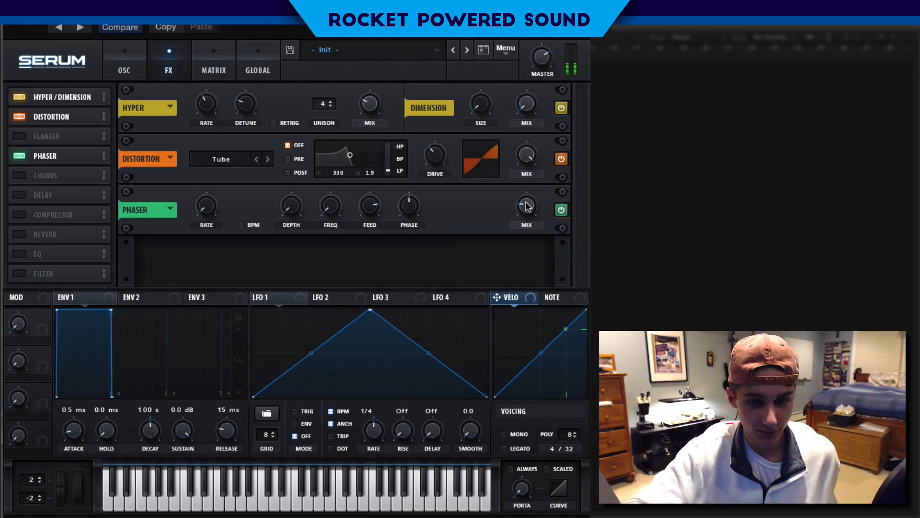
mouse_move(527, 206)
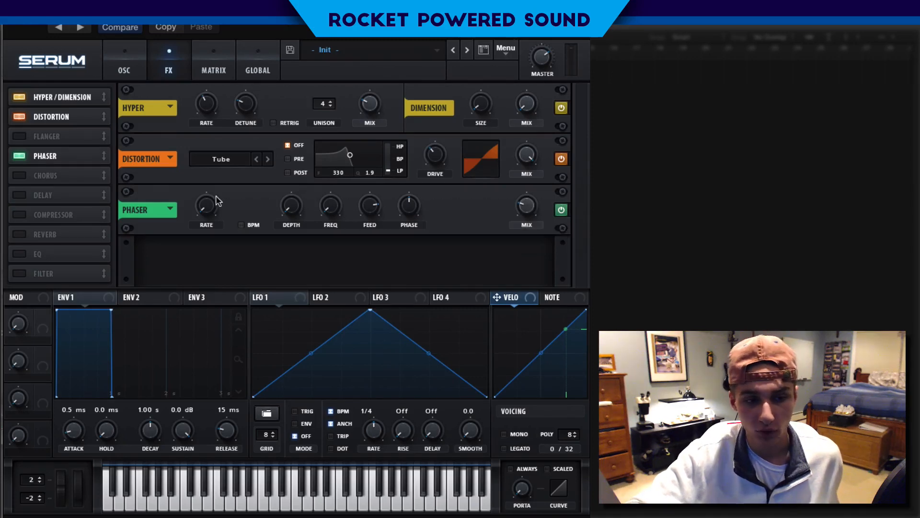
- Add the Compressor in multiband mode with raised gain, and lower the master volume
click(19, 215)
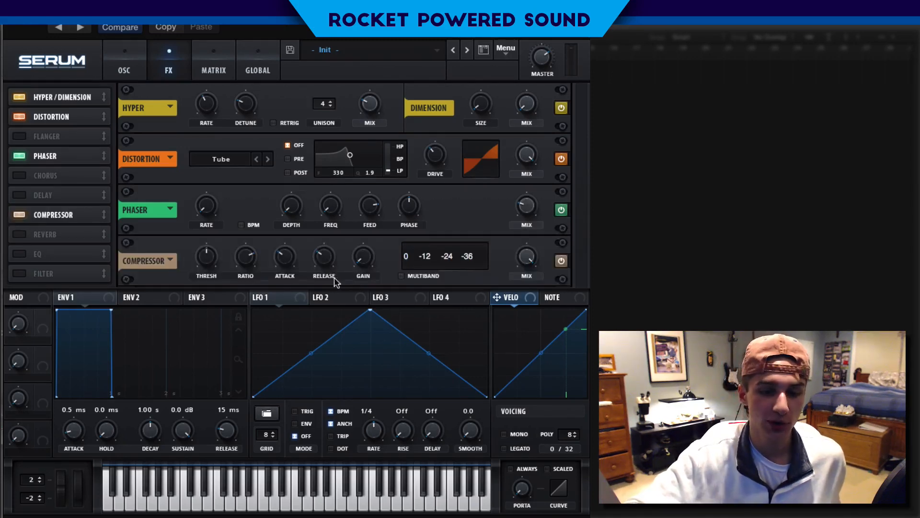
click(402, 277)
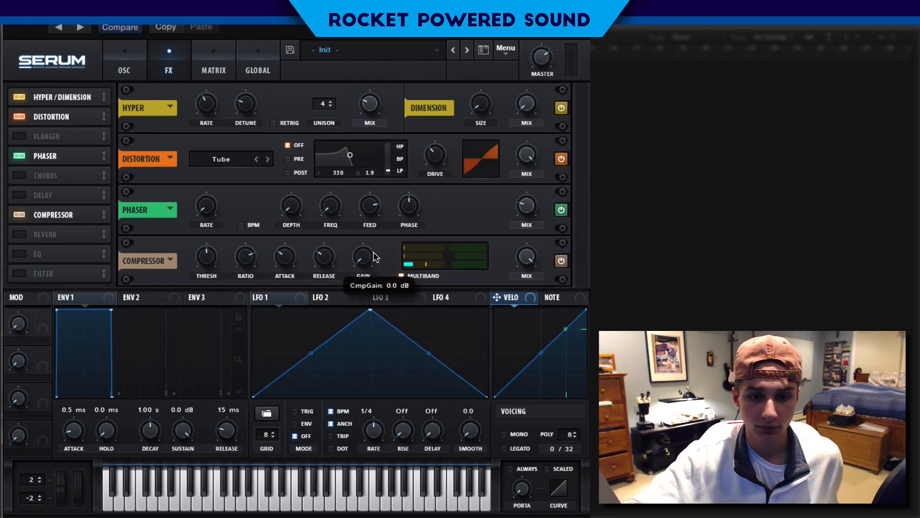
drag(375, 256, 379, 215)
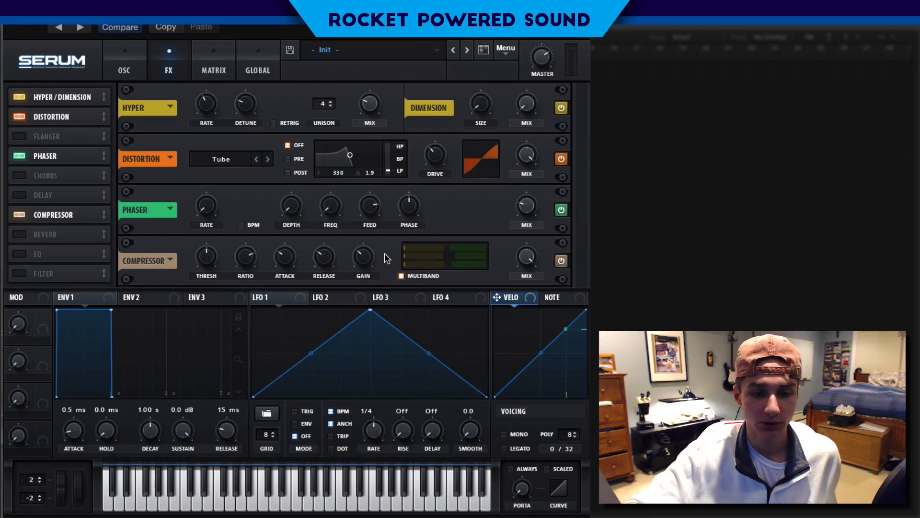
mouse_move(536, 73)
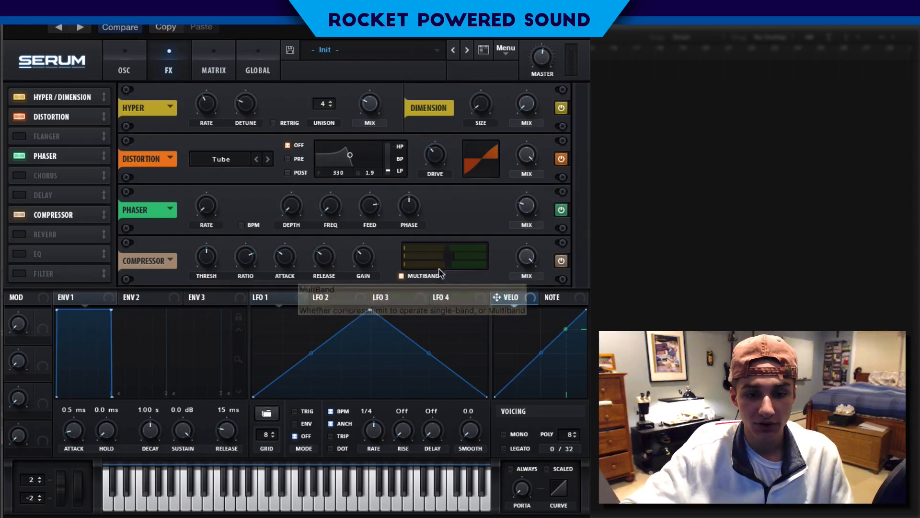
- Add the Filter effect to the effects rack and set its type to French LP
click(18, 273)
drag(583, 191, 580, 246)
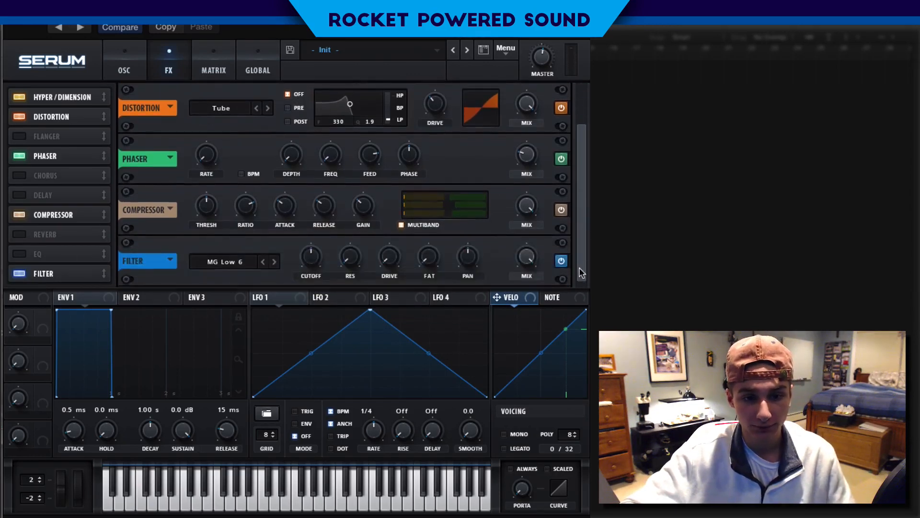
click(244, 262)
mouse_move(253, 315)
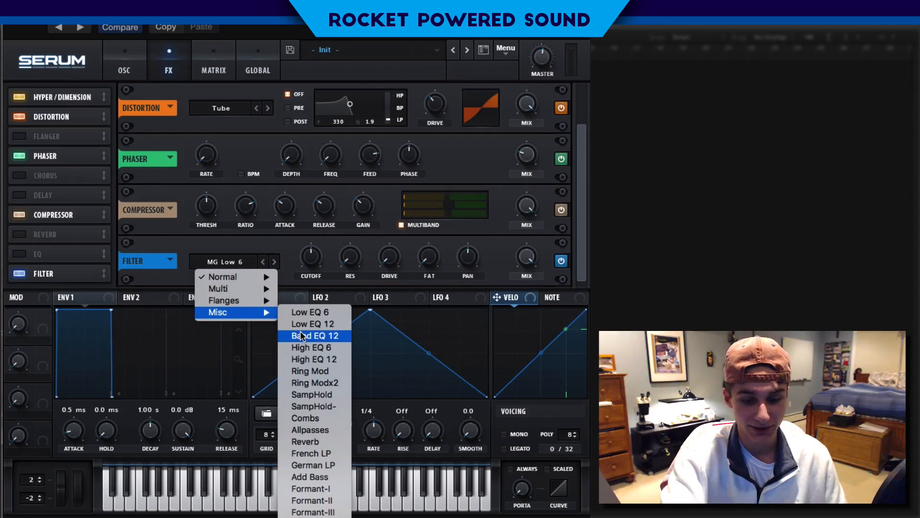
click(313, 465)
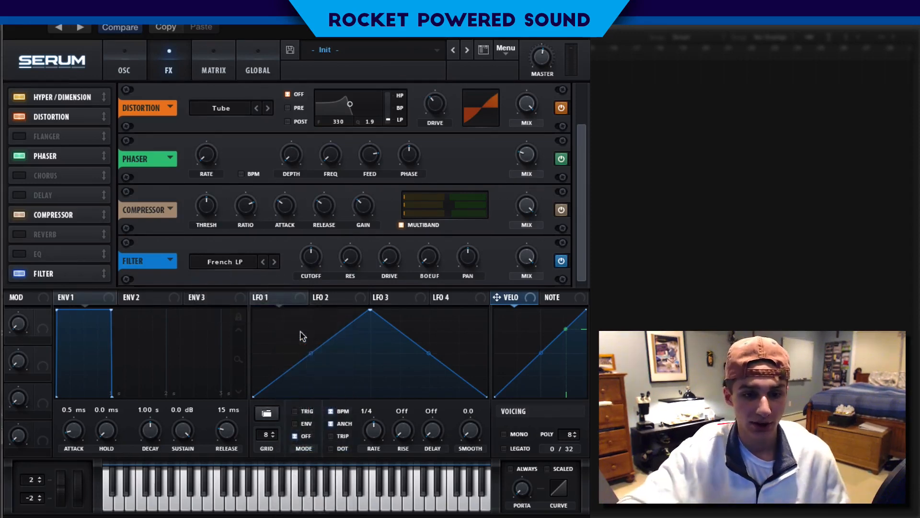
- Change the Filter effect's type to Formant-I and turn its cutoff down to minimum
click(276, 262)
click(275, 262)
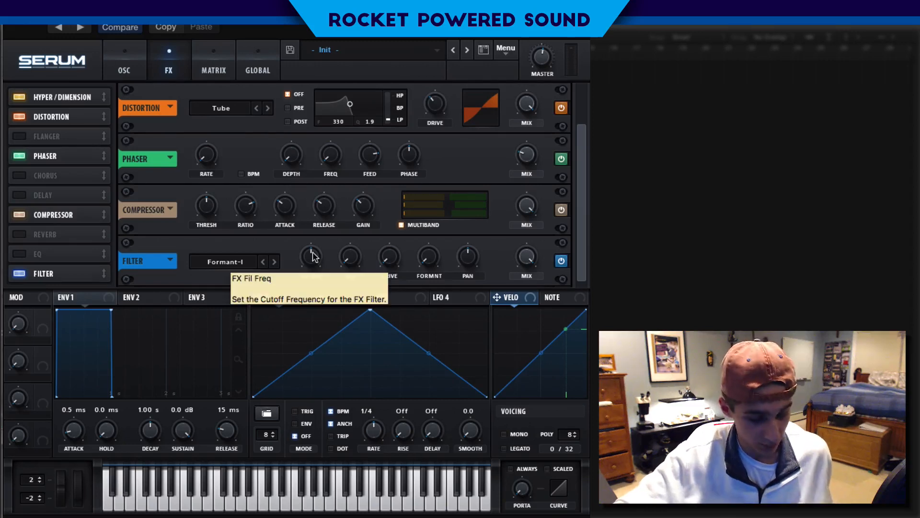
drag(312, 257, 259, 366)
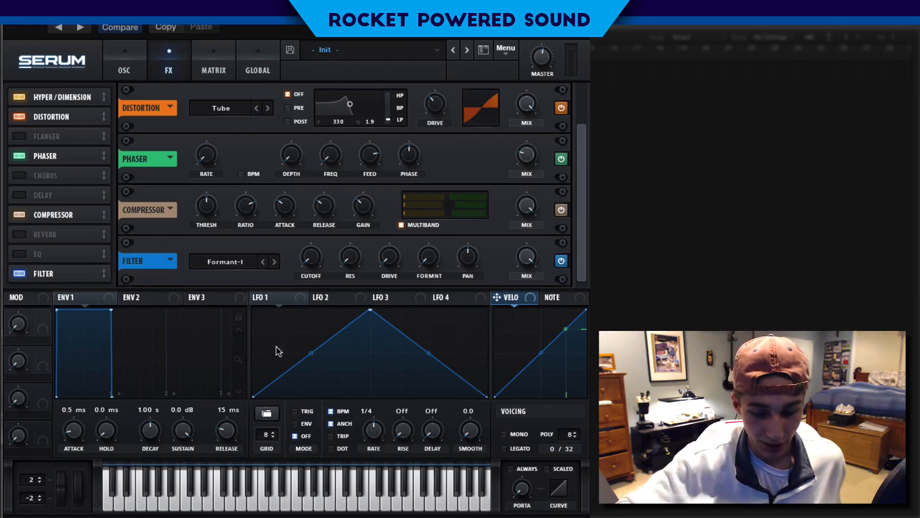
- Modulate the Filter effect's cutoff with LFO 1 and set the LFO rate to 2 bar
drag(276, 297, 310, 262)
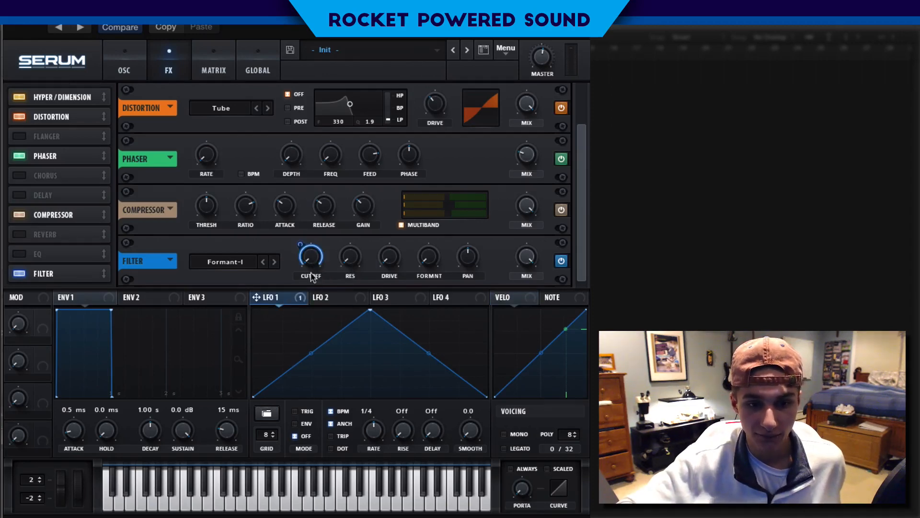
click(295, 411)
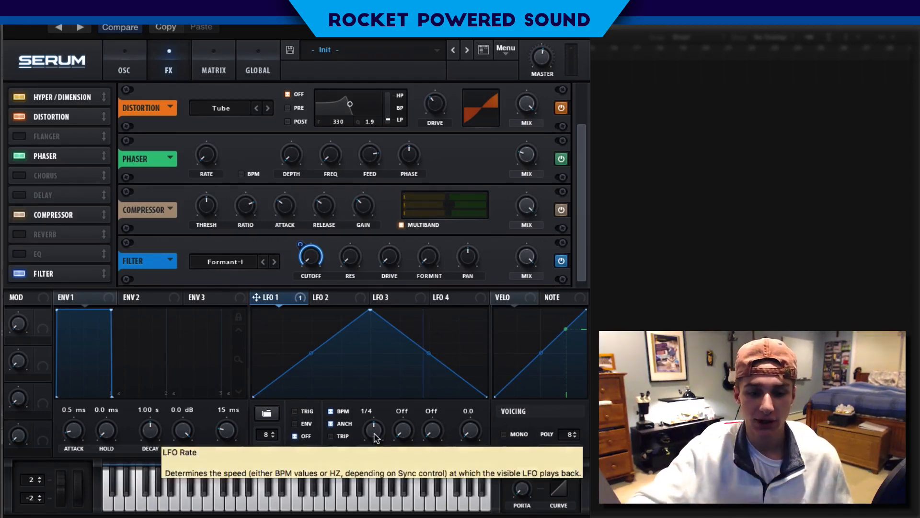
drag(374, 436, 356, 438)
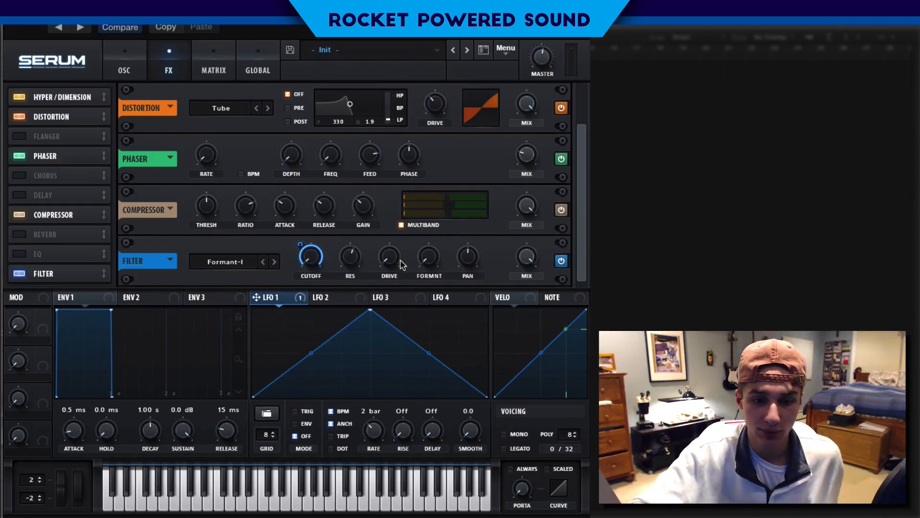
- Raise the Filter effect's drive and reduce its mix
drag(399, 261, 394, 191)
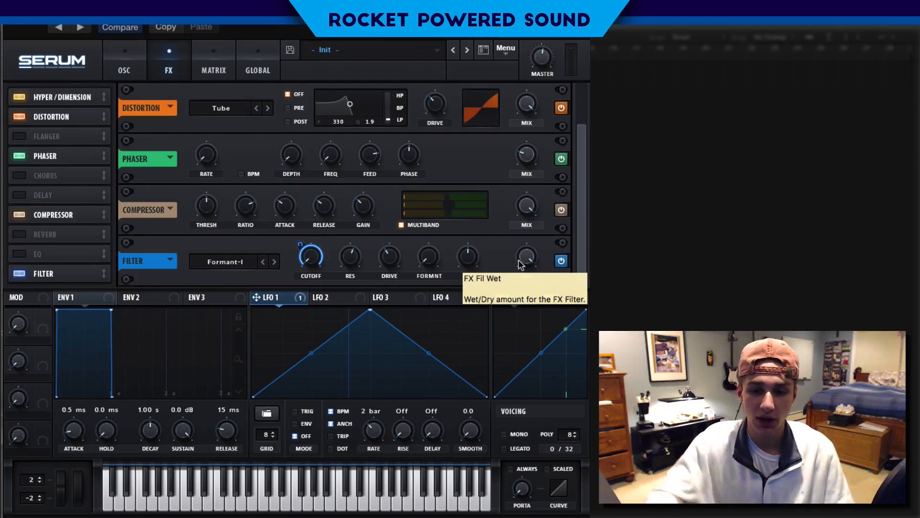
drag(521, 265, 505, 293)
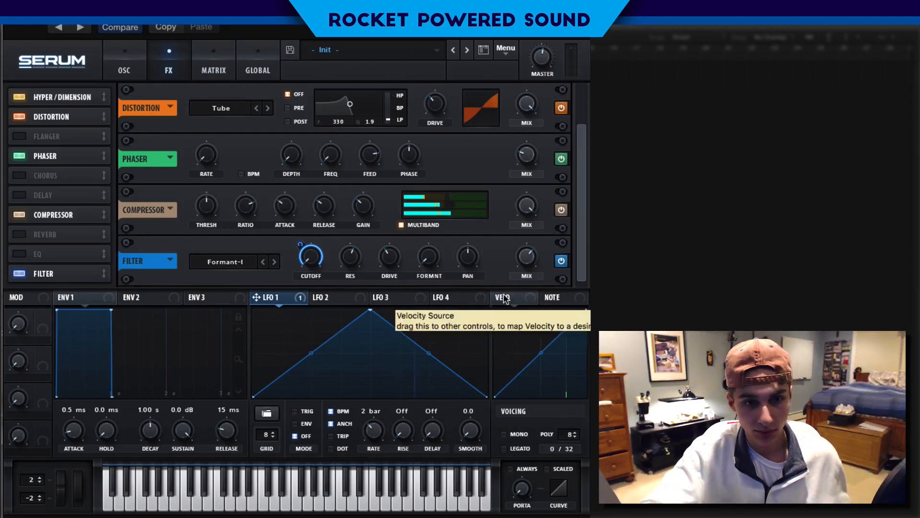
- Raise the Dimension mix in the Hyper/Dimension effect
click(124, 67)
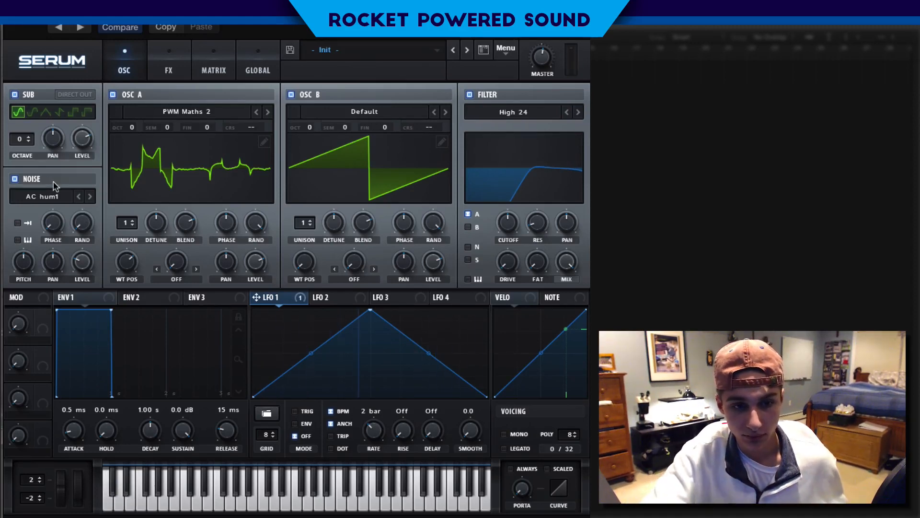
click(156, 55)
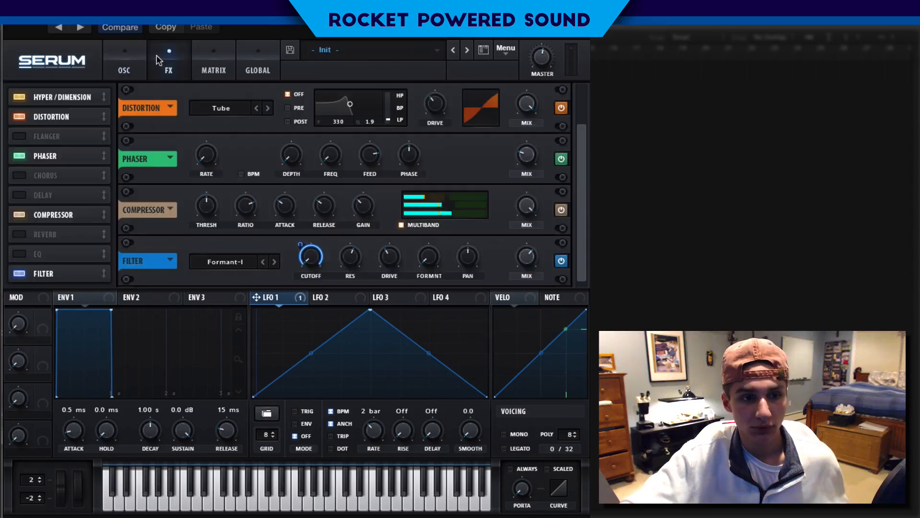
scroll(587, 163, up, 1)
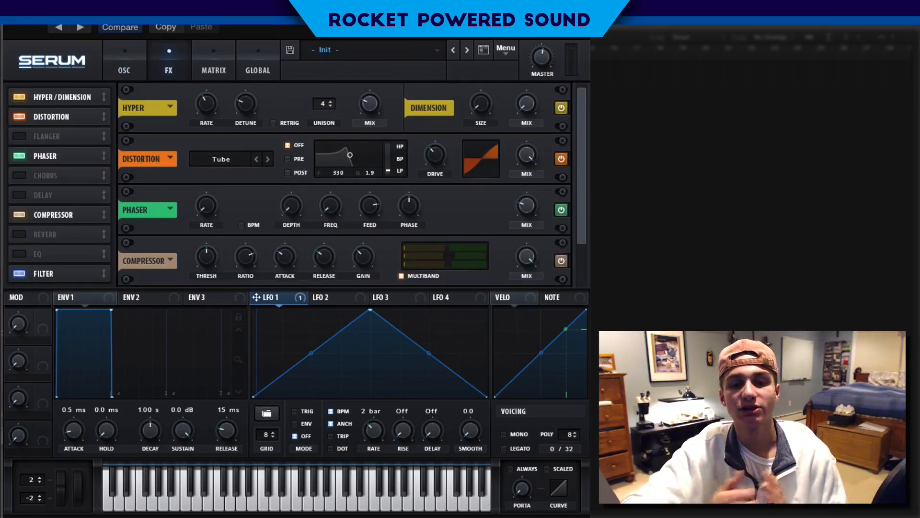
mouse_move(534, 115)
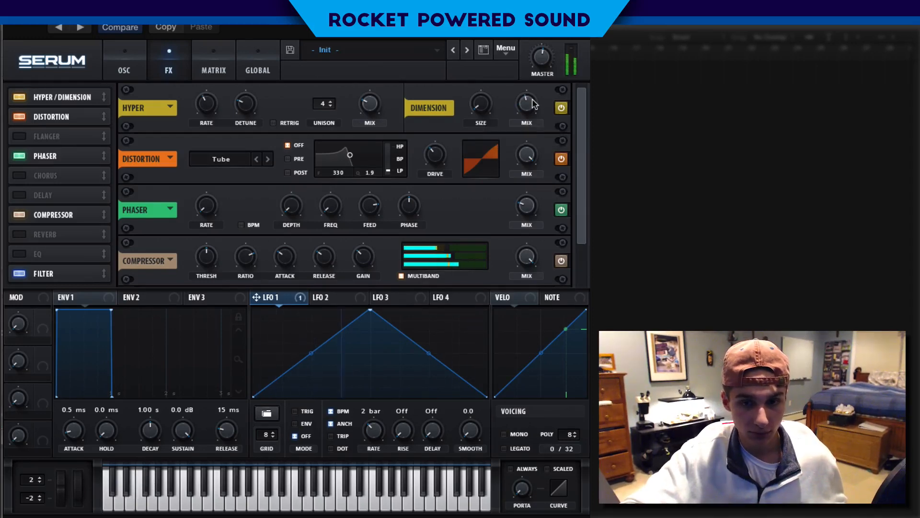
mouse_move(481, 98)
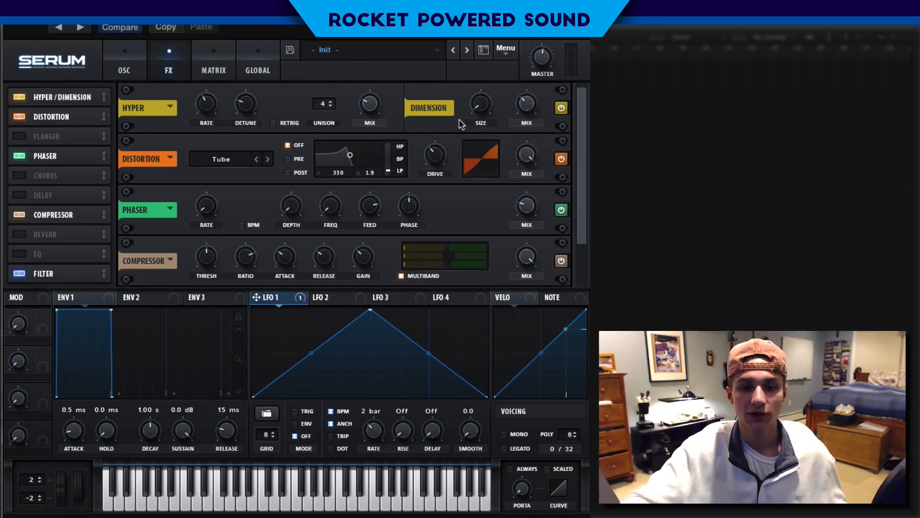
- Try the Distortion drive at maximum and turn it back down to its earlier setting
mouse_move(435, 153)
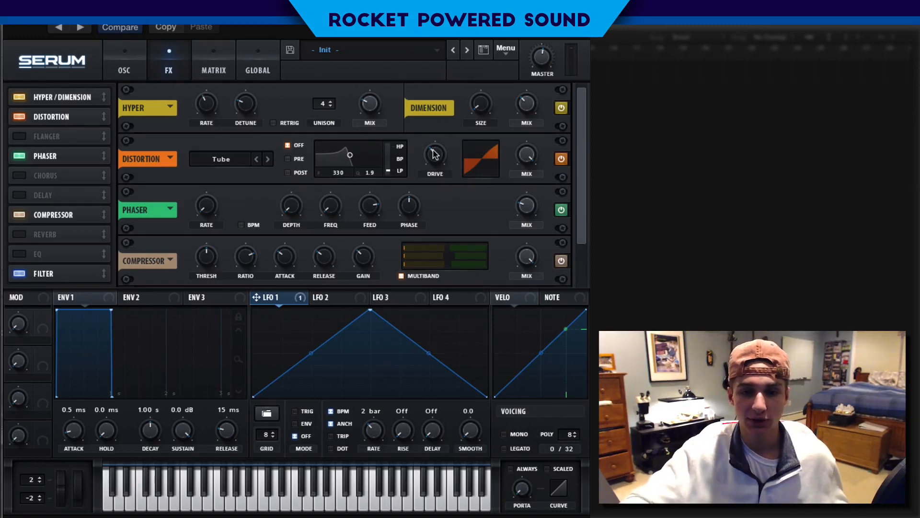
drag(435, 153, 474, 165)
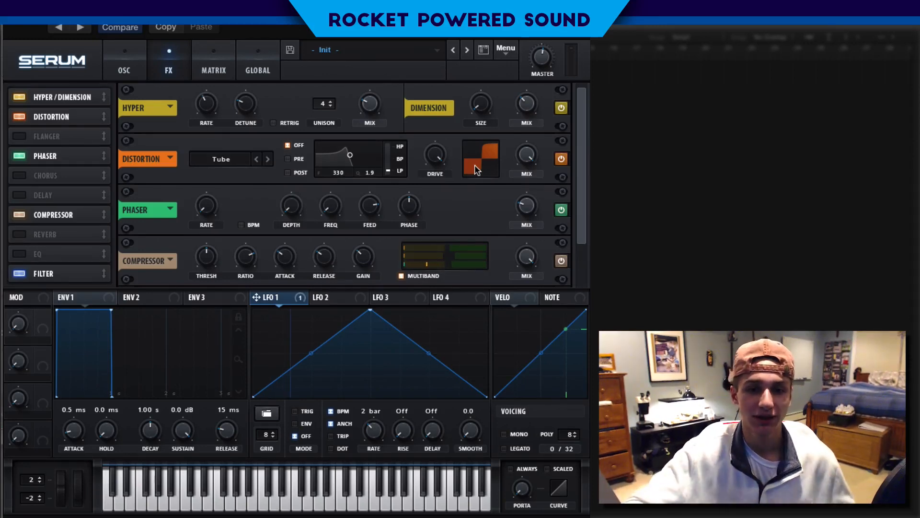
drag(475, 165, 384, 195)
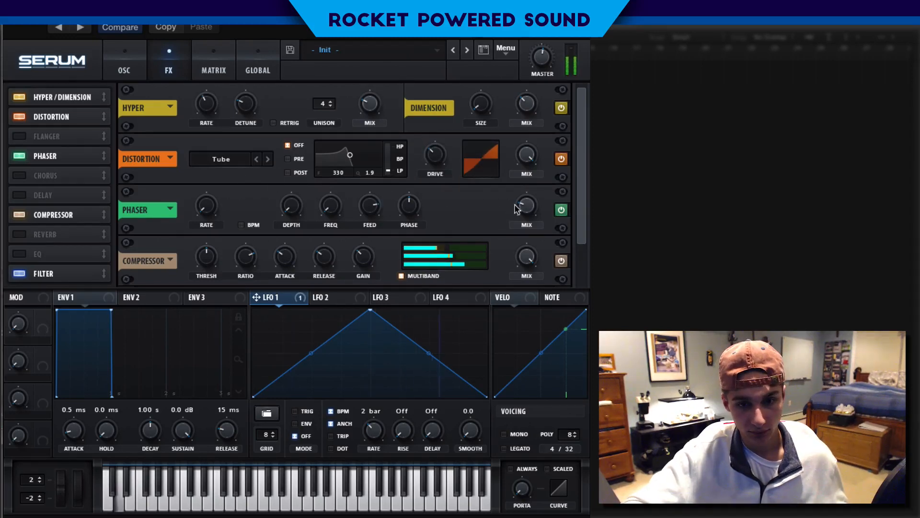
- Adjust the Phaser effect's mix slightly
drag(517, 209, 489, 180)
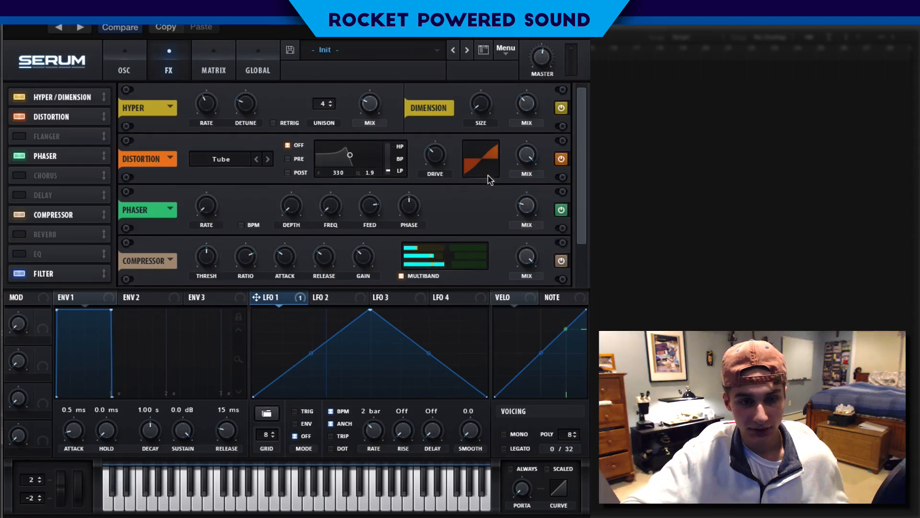
- Try Osc B one octave lower at -1 and return its octave to 0
click(123, 60)
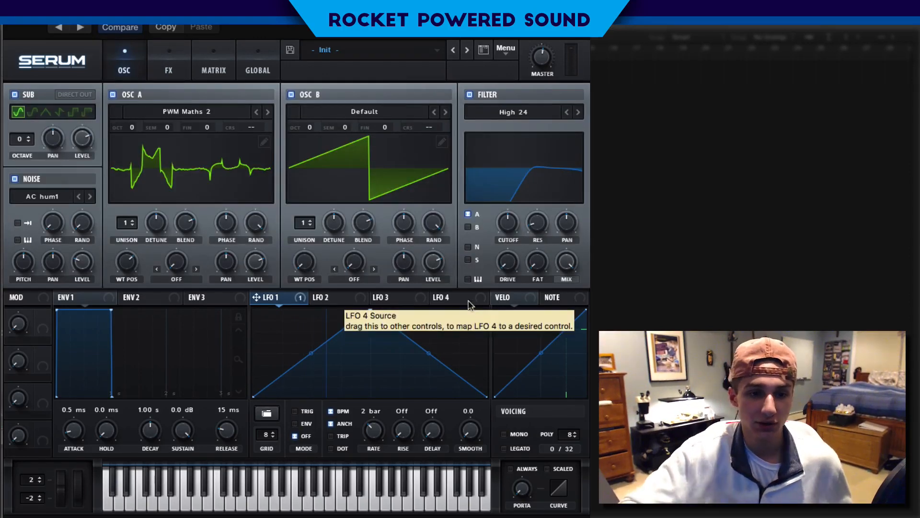
drag(320, 129, 318, 148)
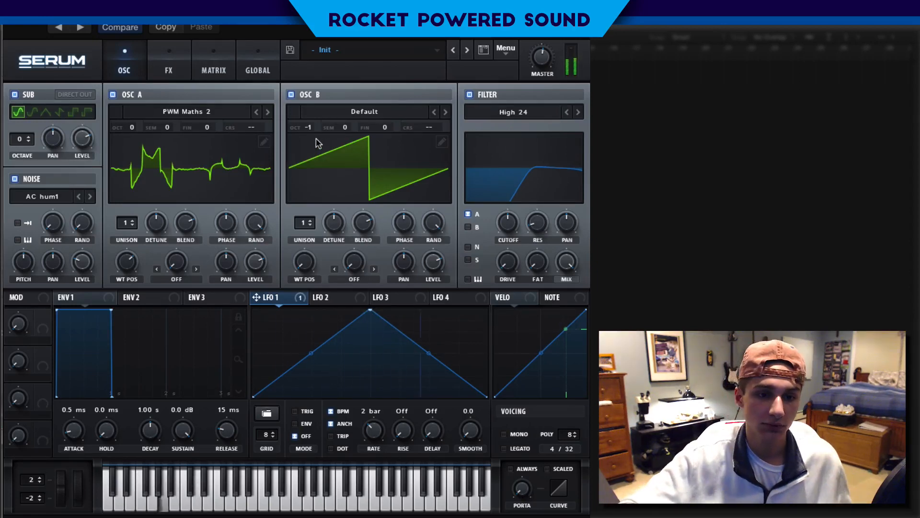
mouse_move(311, 130)
drag(310, 127, 316, 120)
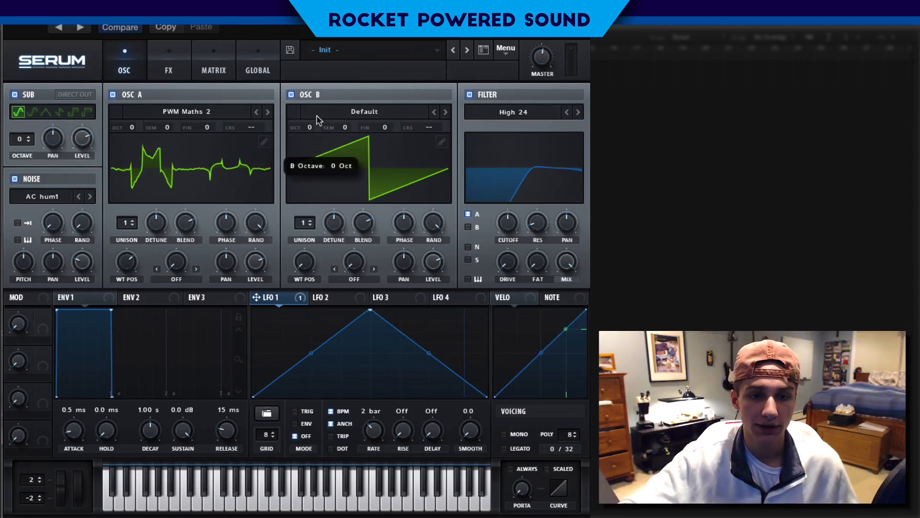
mouse_move(418, 127)
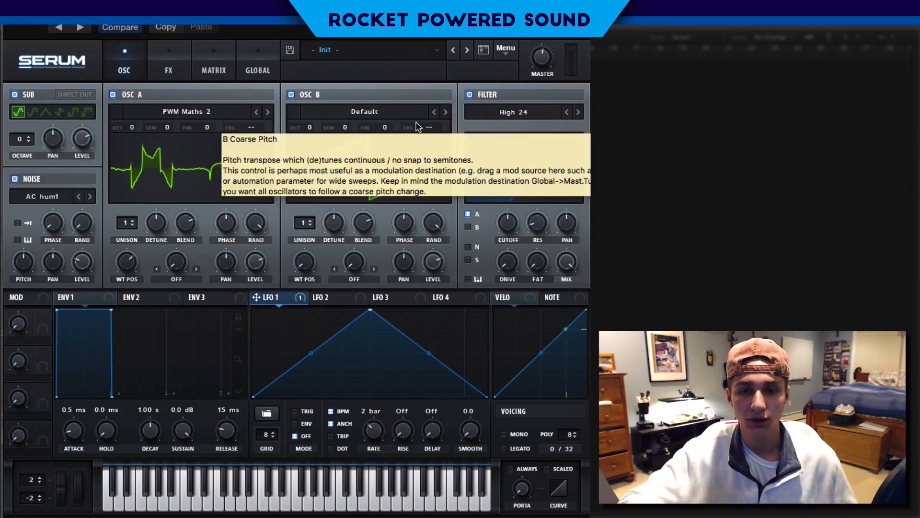